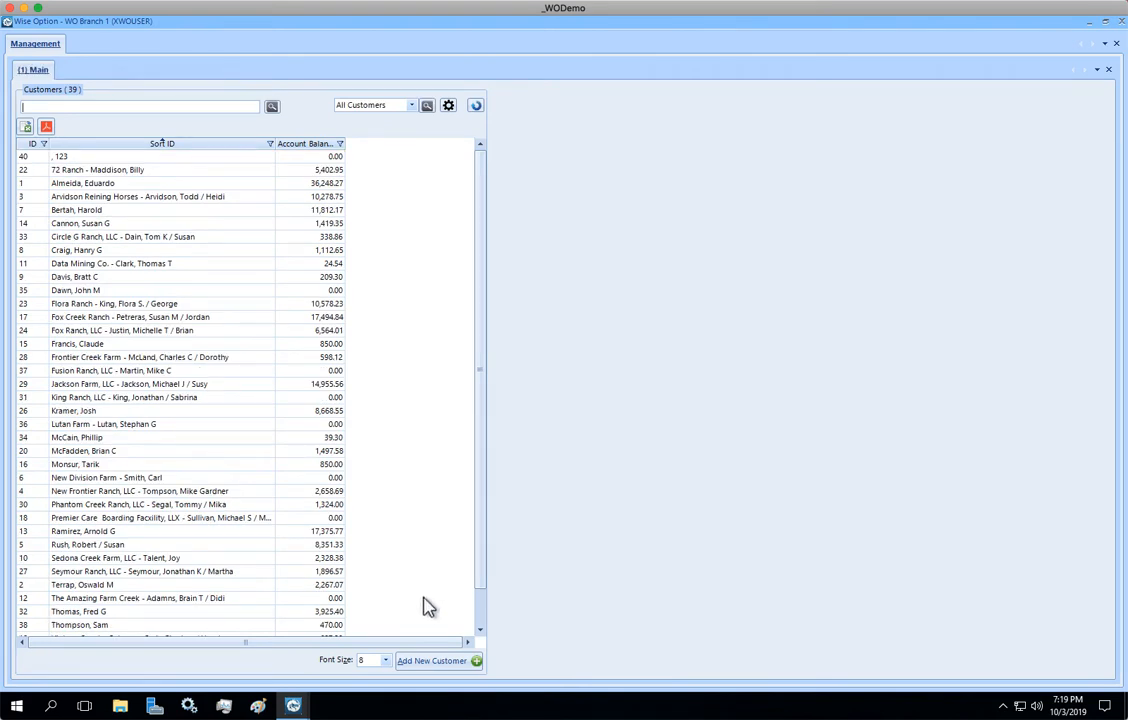
Step: Start a new customer record and enter Hanks Ranch, LLC as the business name
{"action": "left_click", "coordinate": [433, 664]}
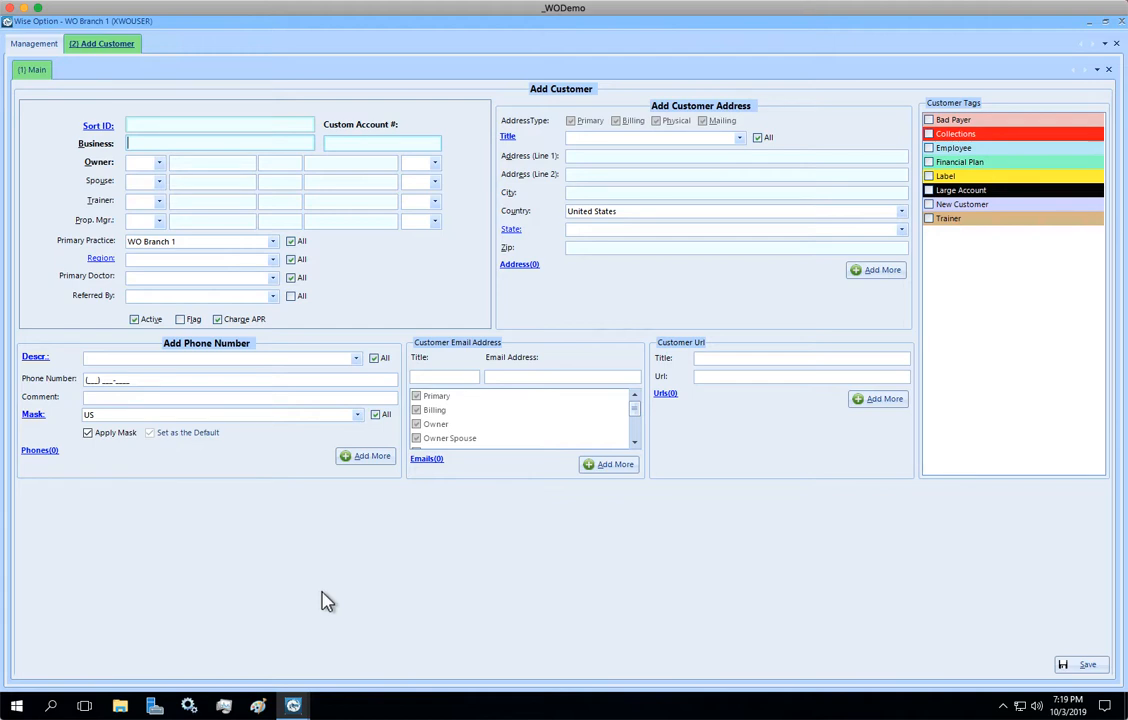
{"action": "type", "text": "Hanks Ranch, LLC"}
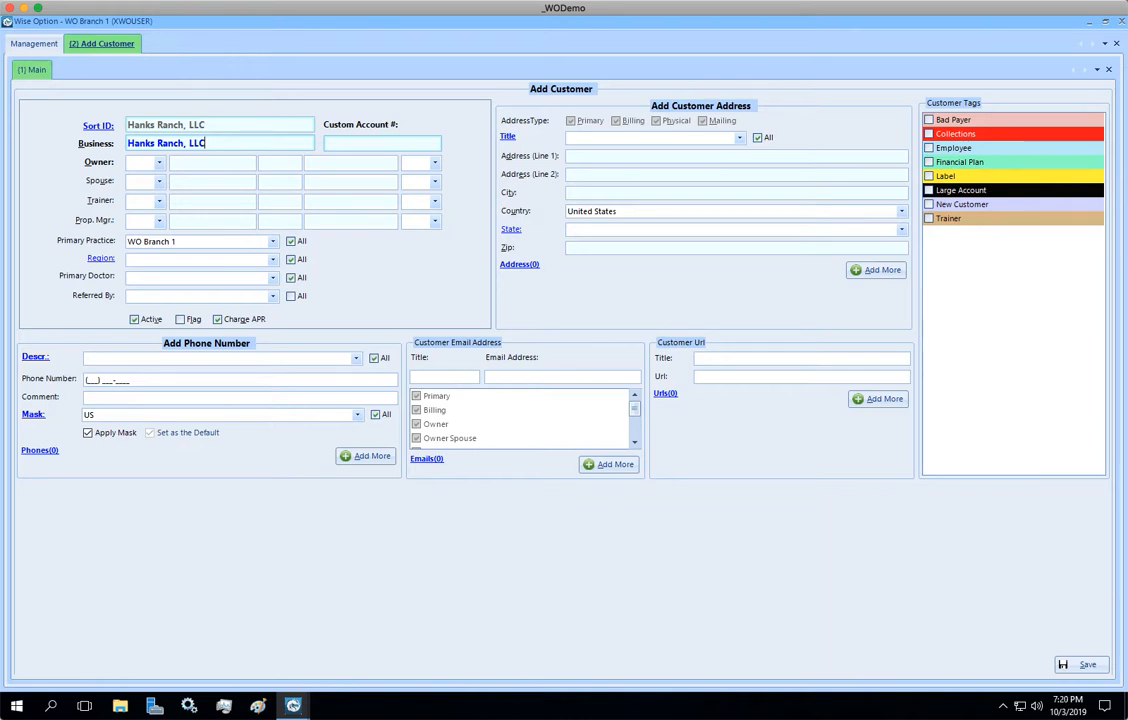
Step: Enter the owner's first name, middle initial and last name, and the spouse's first name
{"action": "left_click", "coordinate": [140, 163]}
{"action": "type", "text": "T"}
{"action": "type", "text": "homas "}
{"action": "type", "text": "G"}
{"action": "key", "text": "Tab"}
{"action": "type", "text": "Ha"}
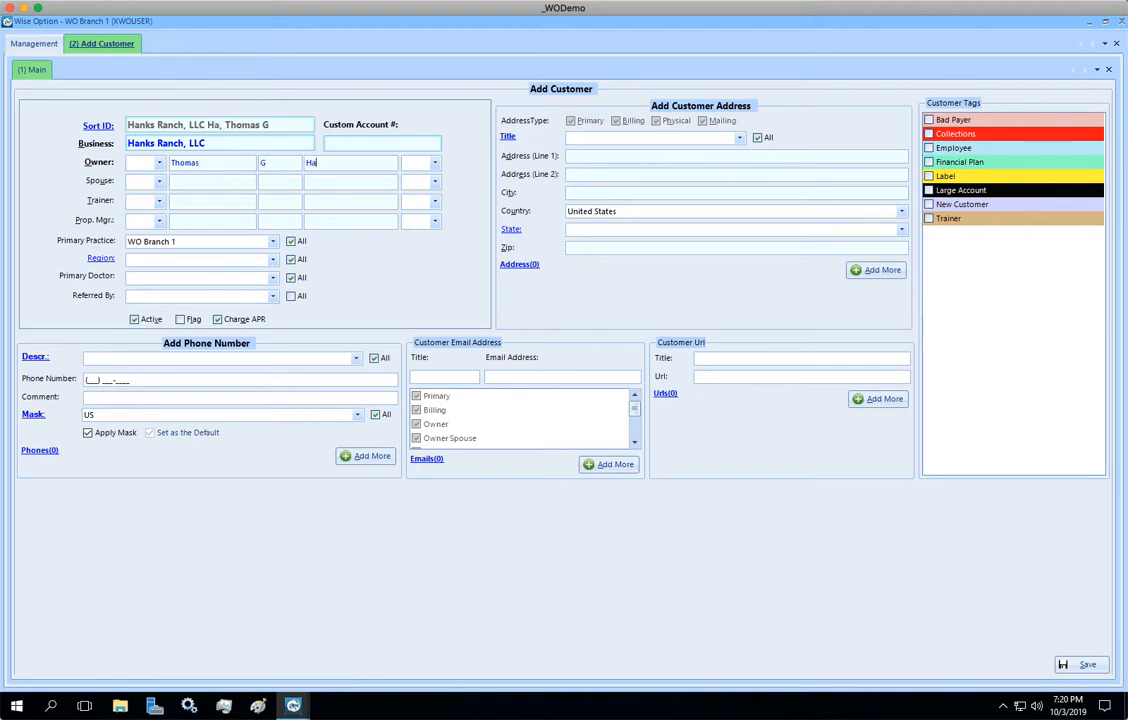
{"action": "type", "text": "nks"}
{"action": "key", "text": "Tab"}
{"action": "type", "text": "Susan"}
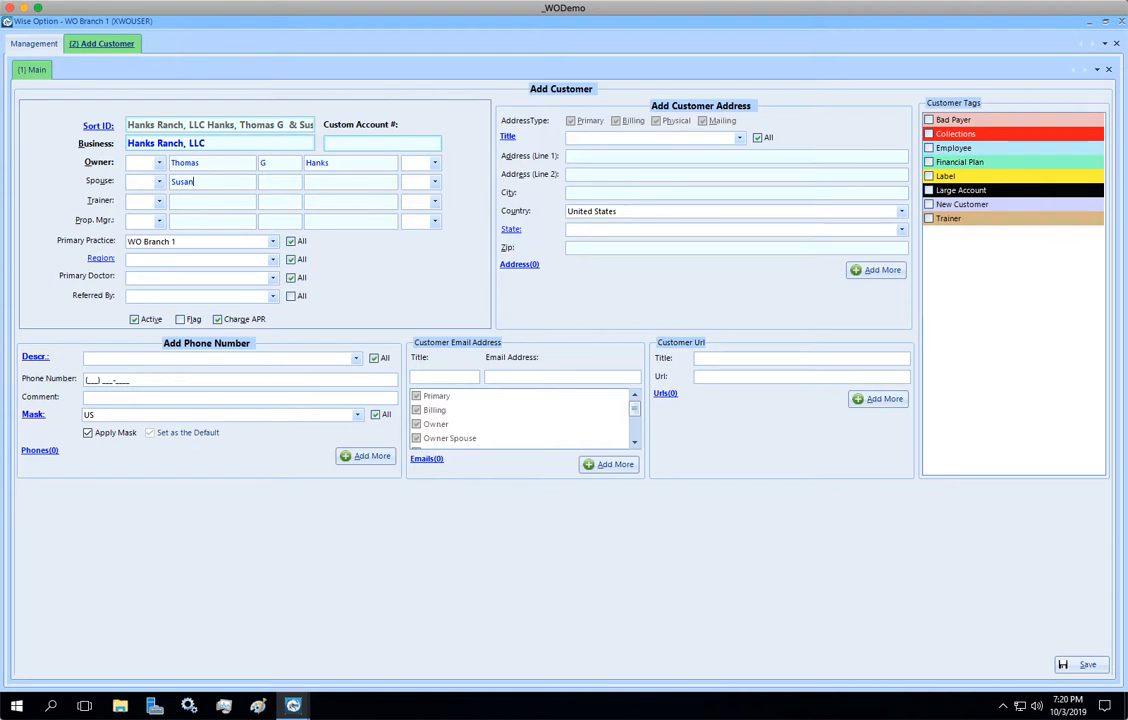
{"action": "key", "text": "Tab"}
{"action": "key", "text": "Tab"}
{"action": "key", "text": "Tab"}
{"action": "key", "text": "Tab"}
{"action": "key", "text": "Tab"}
{"action": "key", "text": "Tab"}
{"action": "key", "text": "Tab"}
{"action": "key", "text": "Tab"}
{"action": "key", "text": "Tab"}
{"action": "key", "text": "Tab"}
{"action": "key", "text": "Tab"}
{"action": "key", "text": "Tab"}
{"action": "key", "text": "Tab"}
{"action": "key", "text": "Tab"}
Step: Look through the phone description choices and view the editable list of customer phone descriptions
{"action": "left_click", "coordinate": [356, 359]}
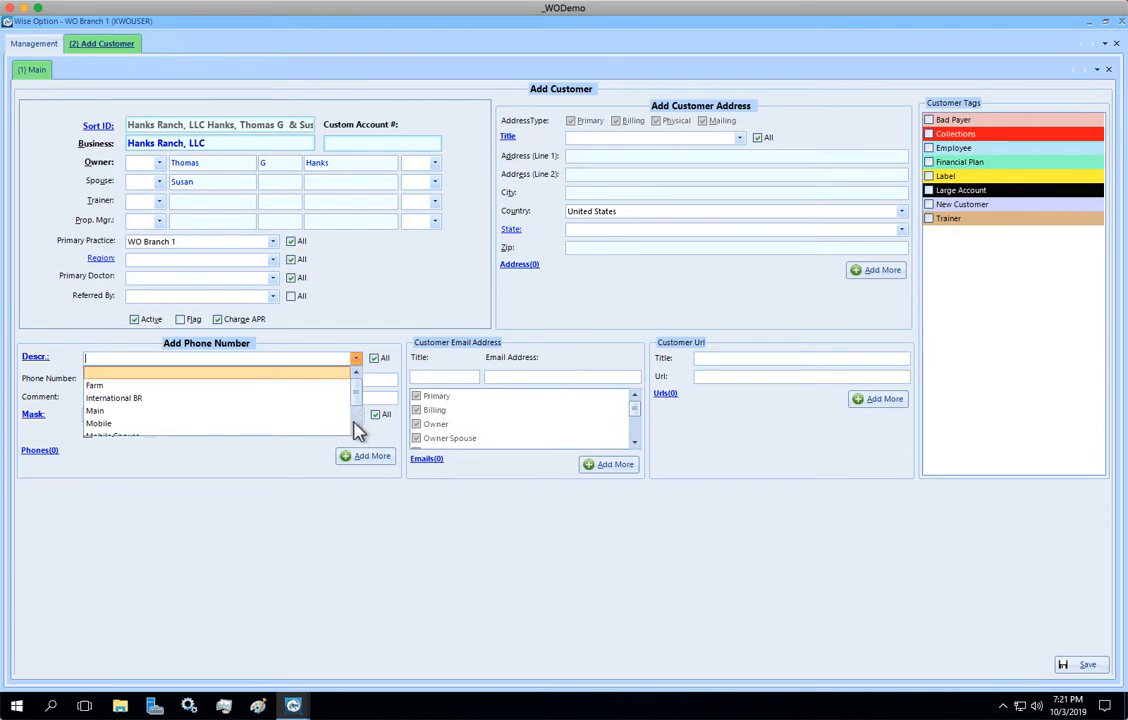
{"action": "scroll", "coordinate": [357, 430], "scroll_direction": "down", "scroll_amount": 1}
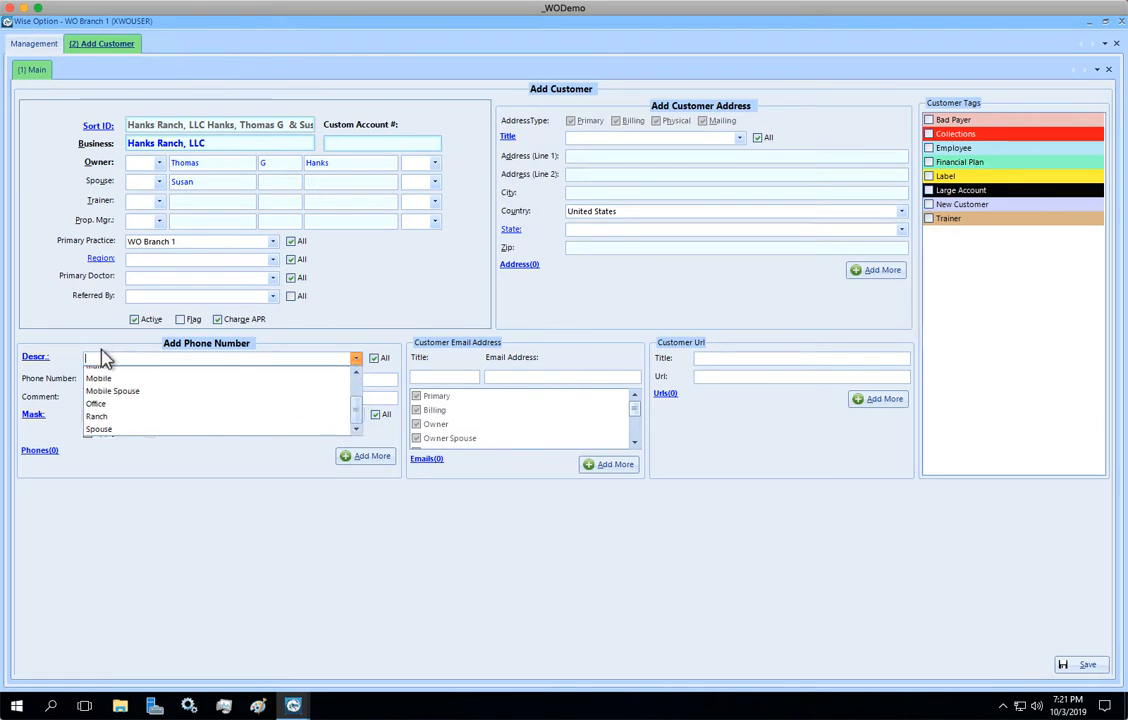
{"action": "left_click", "coordinate": [34, 362]}
{"action": "left_click", "coordinate": [34, 358]}
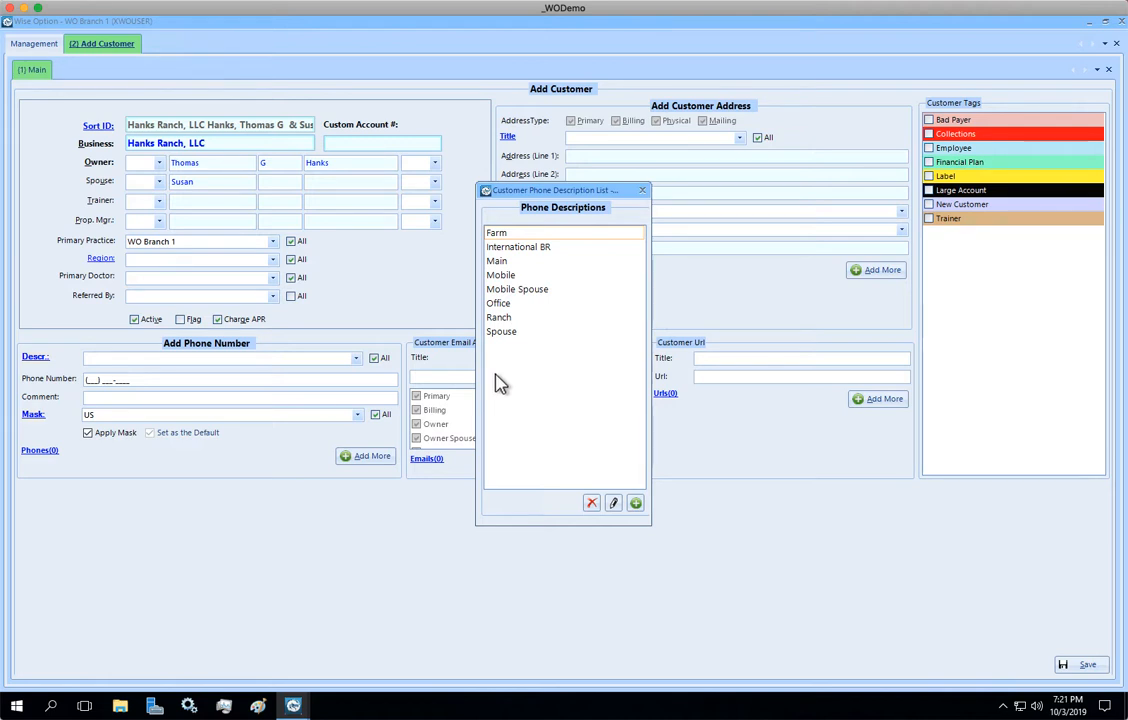
{"action": "left_click", "coordinate": [642, 190]}
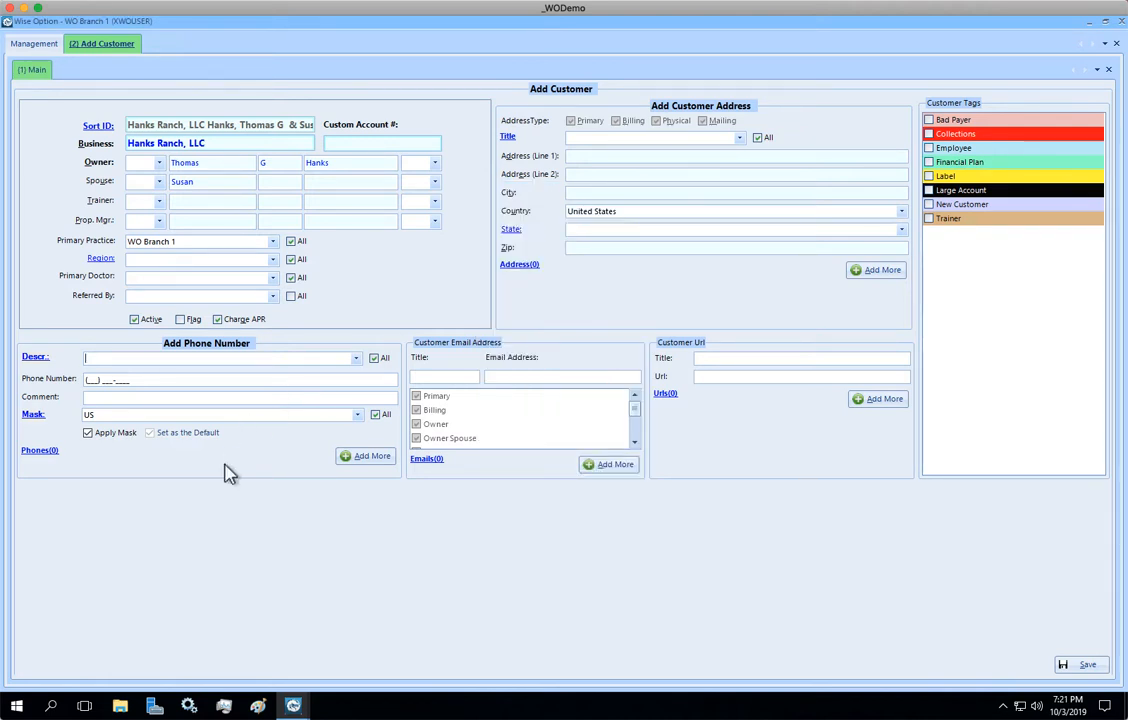
{"action": "type", "text": "BARN"}
{"action": "key", "text": "Tab"}
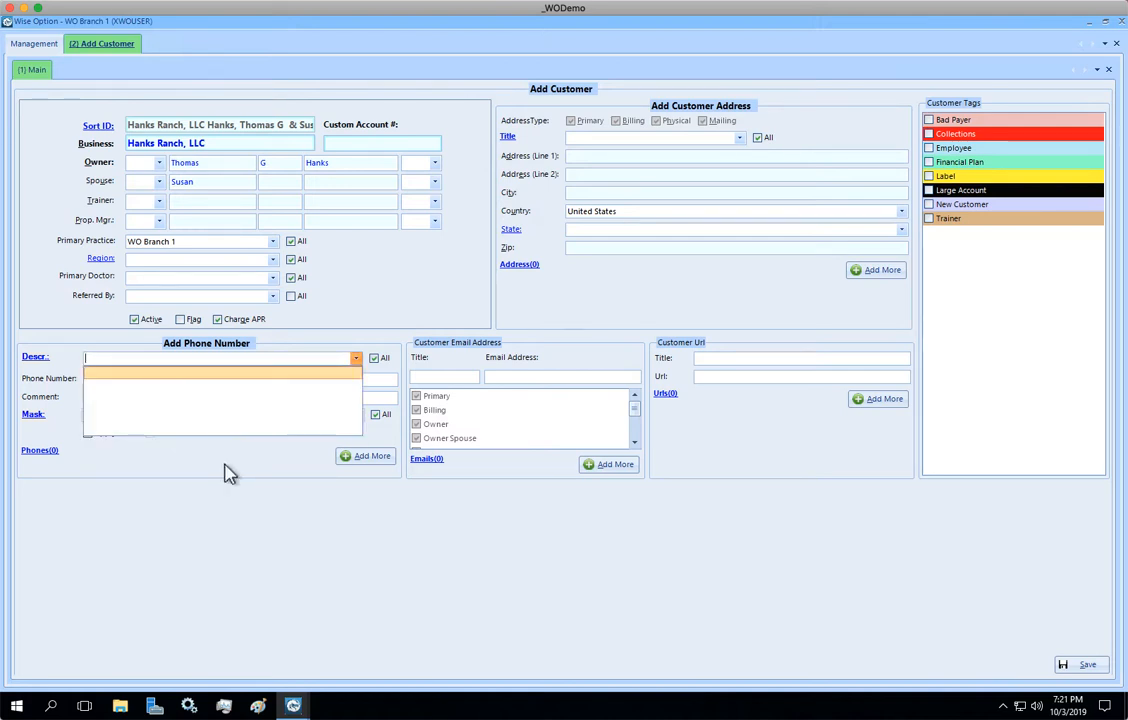
{"action": "type", "text": "M"}
{"action": "key", "text": "BackSpace"}
{"action": "type", "text": "m"}
{"action": "key", "text": "BackSpace"}
Step: Set the phone description to Farm and enter the customer's phone number
{"action": "left_click", "coordinate": [375, 360]}
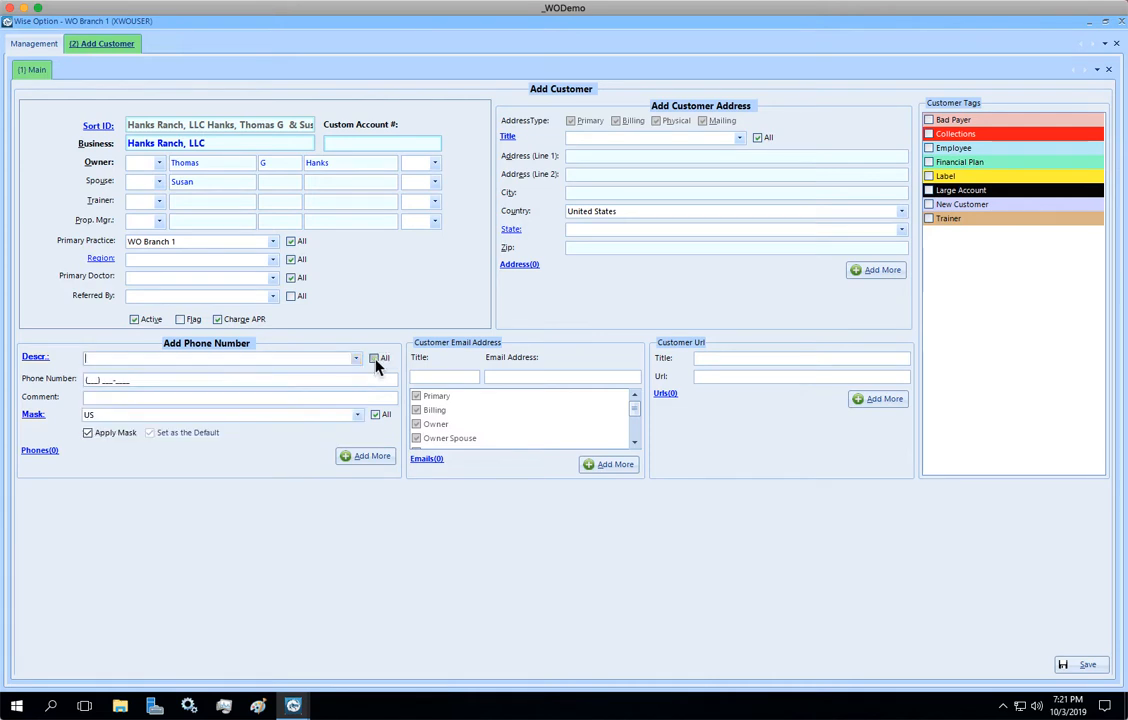
{"action": "left_click", "coordinate": [375, 358]}
{"action": "left_click", "coordinate": [133, 386]}
{"action": "left_click", "coordinate": [86, 380]}
{"action": "type", "text": "555) 321-5566"}
{"action": "key", "text": "Tab"}
Step: View the list of address descriptions available for customer addresses, and close it
{"action": "left_click", "coordinate": [506, 138]}
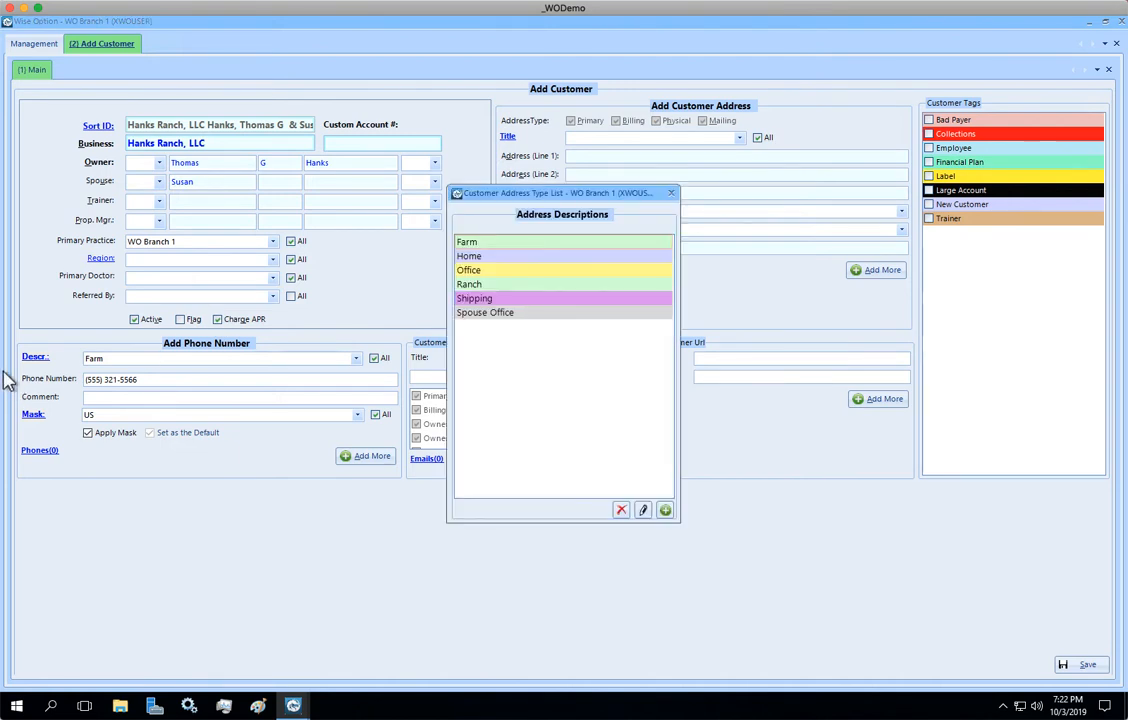
{"action": "left_click", "coordinate": [671, 193]}
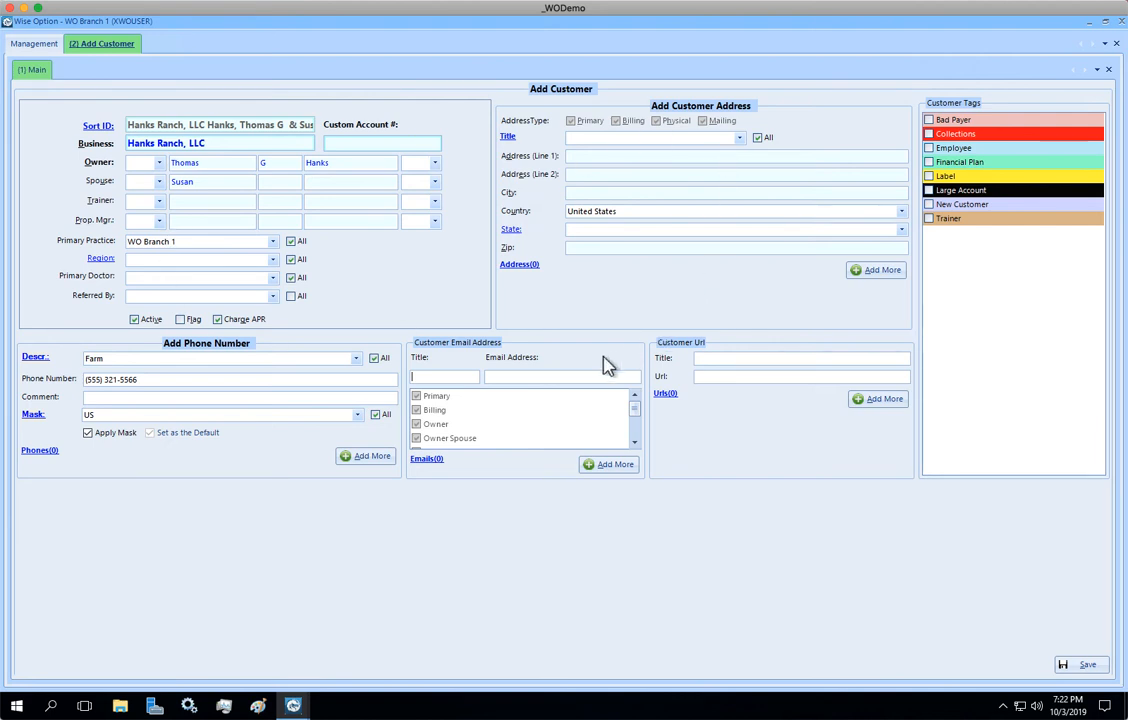
Step: Save the new customer record and start adding a patient to that customer
{"action": "left_click", "coordinate": [1085, 668]}
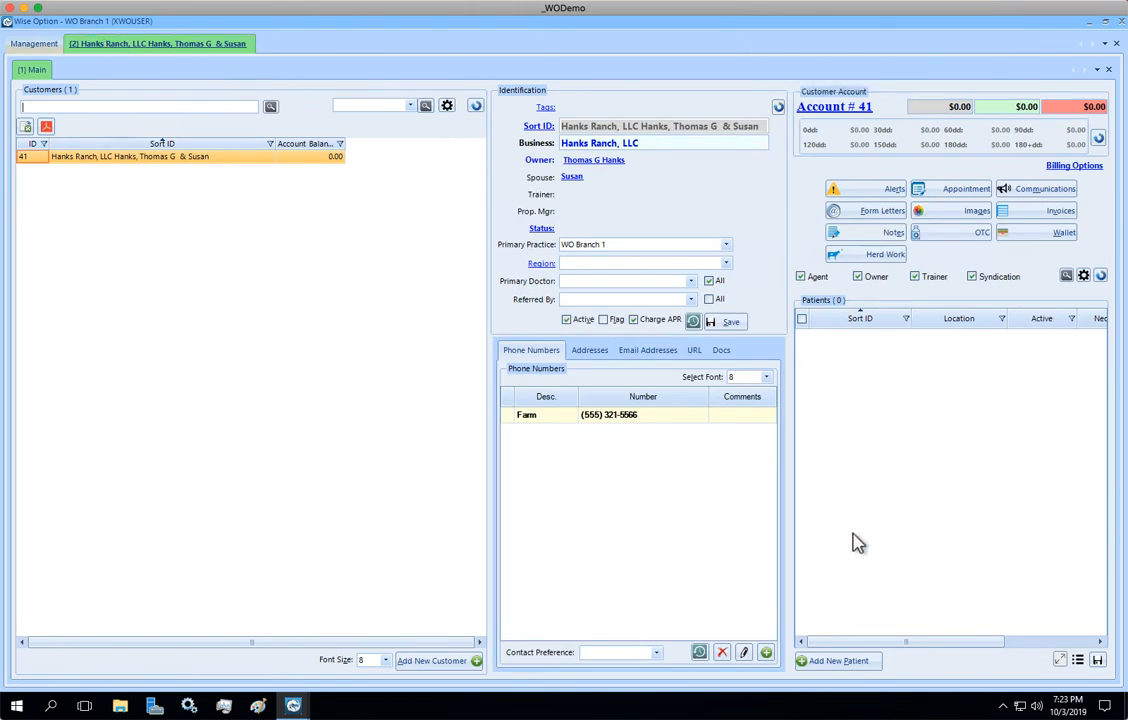
{"action": "left_click", "coordinate": [861, 665]}
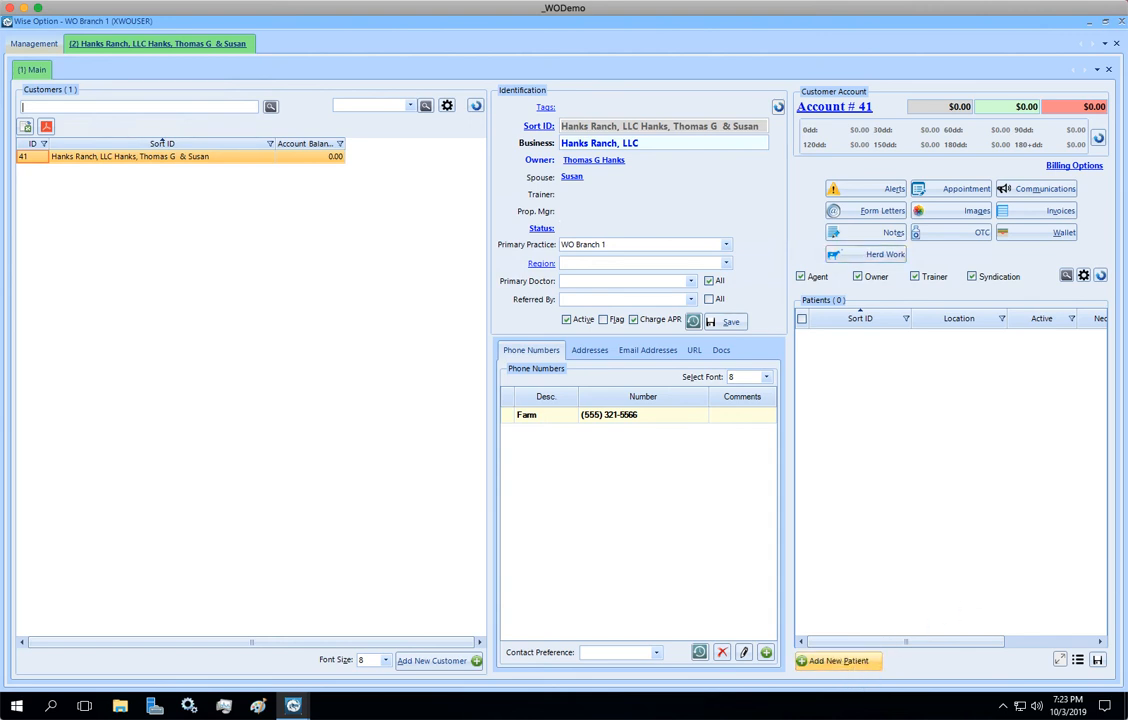